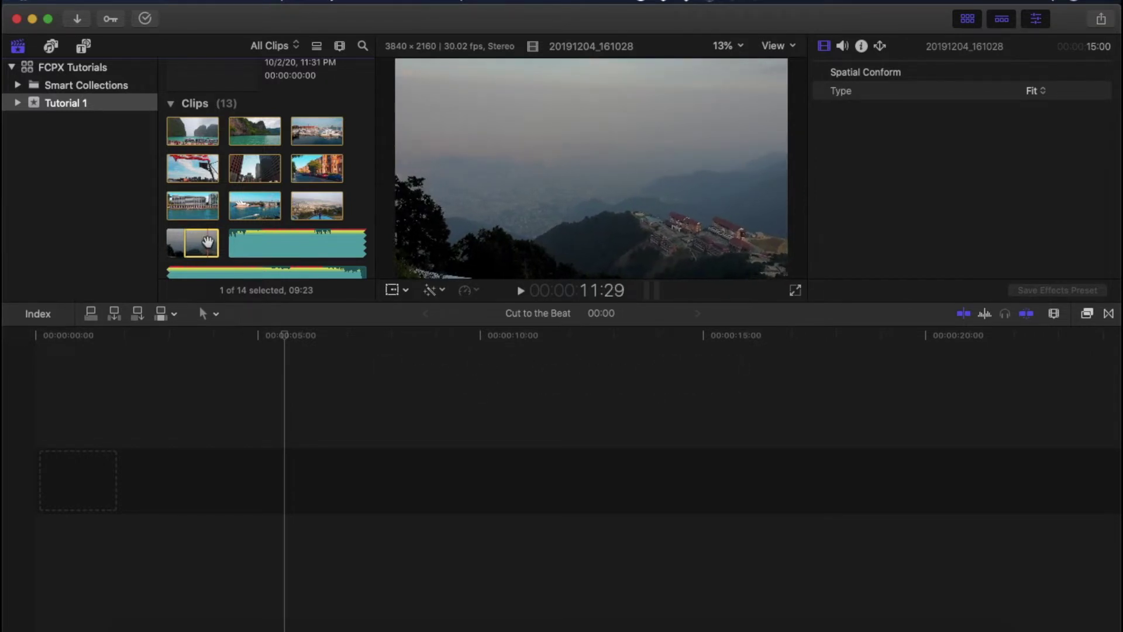
# - Add the trimmed 20191204_161028 mountain clip to the timeline, with bensound-dreams music beneath it
pyautogui.moveTo(197, 243); pyautogui.dragTo(37, 476)
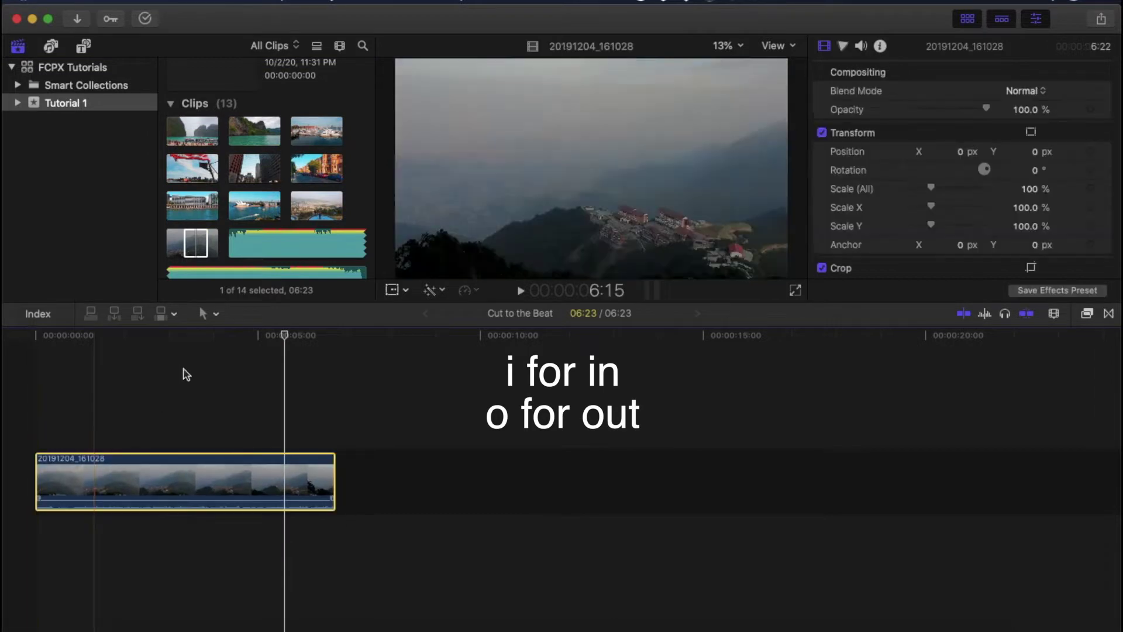
pyautogui.moveTo(279, 234); pyautogui.dragTo(46, 550)
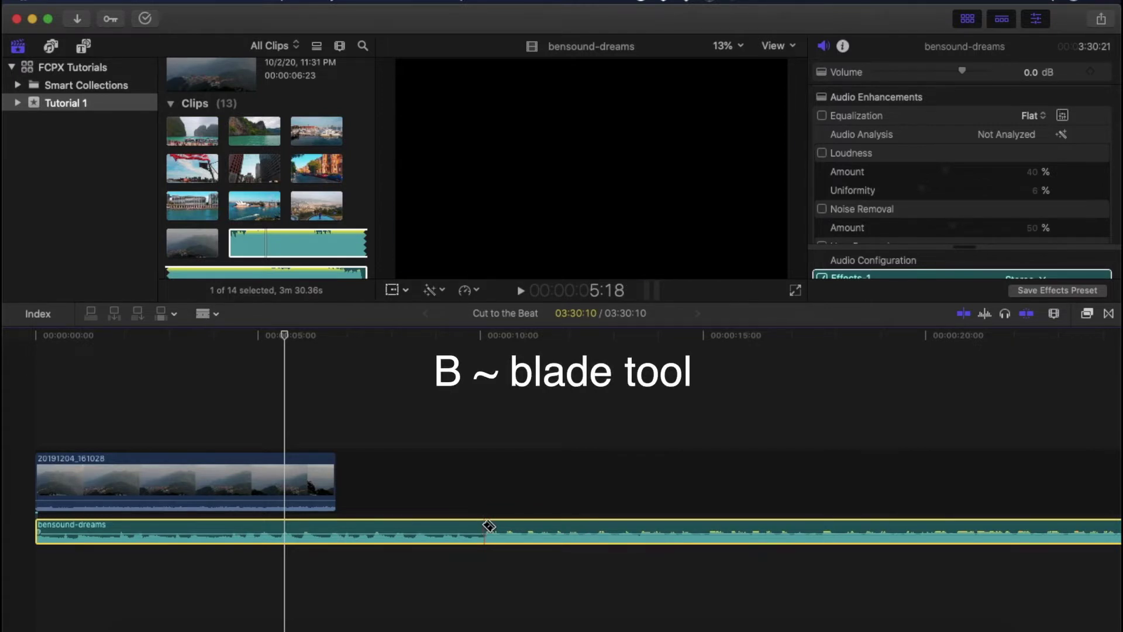
# - Blade off the opening of the bensound-dreams music and move the remainder to the timeline start
pyautogui.click(486, 530)
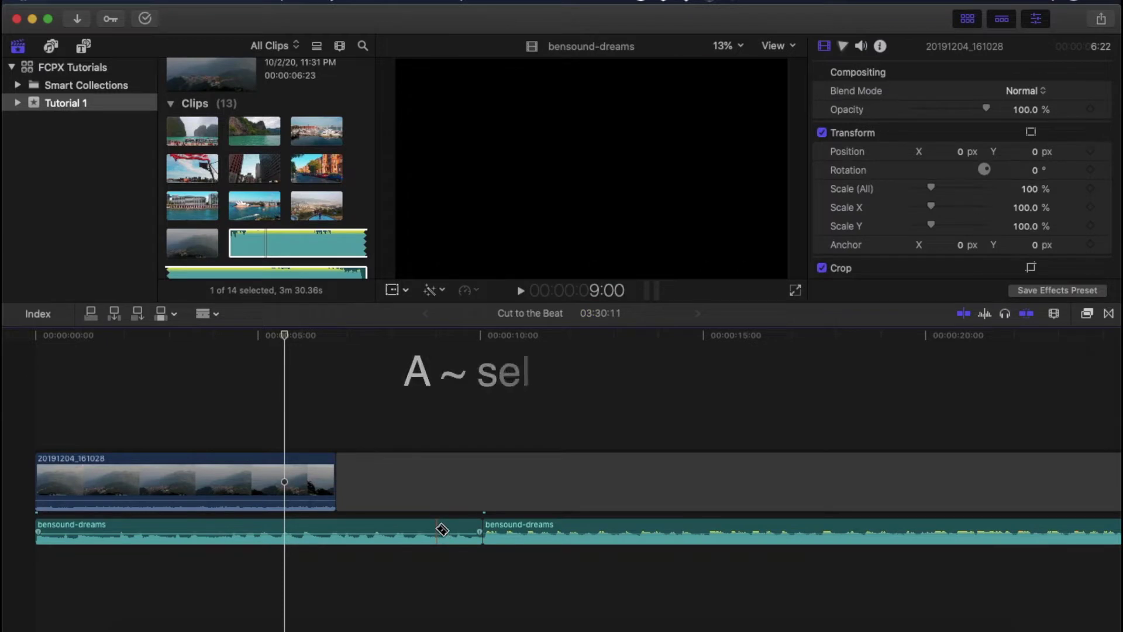
pyautogui.press('a')
pyautogui.click(422, 530)
pyautogui.press('Delete')
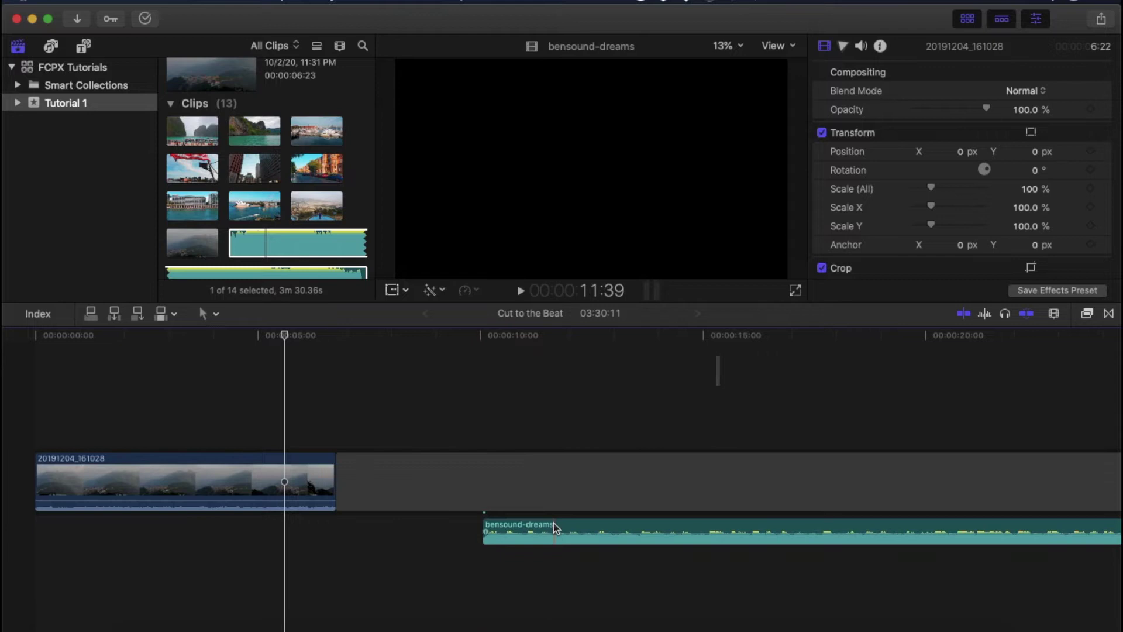
pyautogui.moveTo(555, 528); pyautogui.dragTo(109, 533)
# - Zoom out and play the edit from around 18 seconds
pyautogui.hscroll(5, 493, 487)
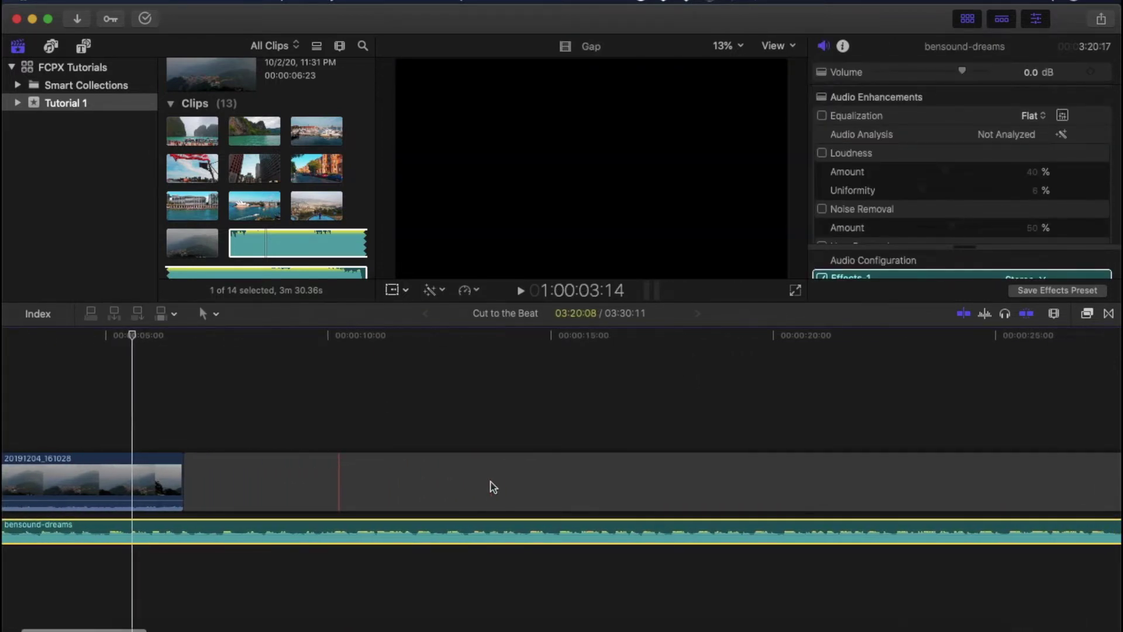
pyautogui.press('super+minus')
pyautogui.click(338, 338)
pyautogui.press('space')
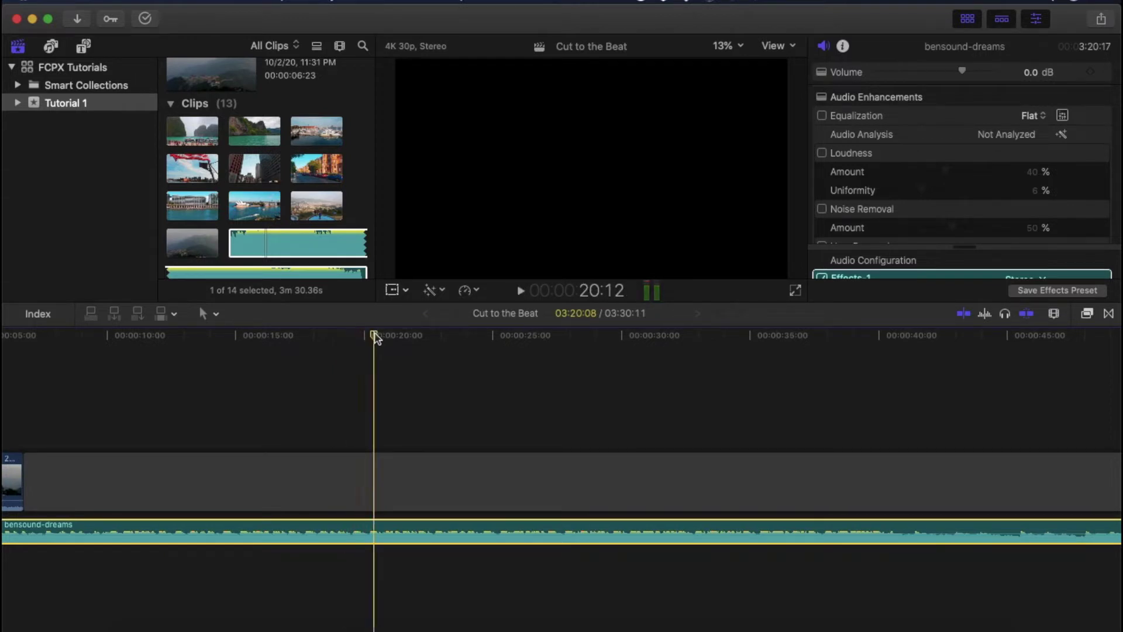
# - Cut the music at 20:05 and delete everything after it, including the leftover gap
pyautogui.moveTo(372, 333); pyautogui.dragTo(370, 335)
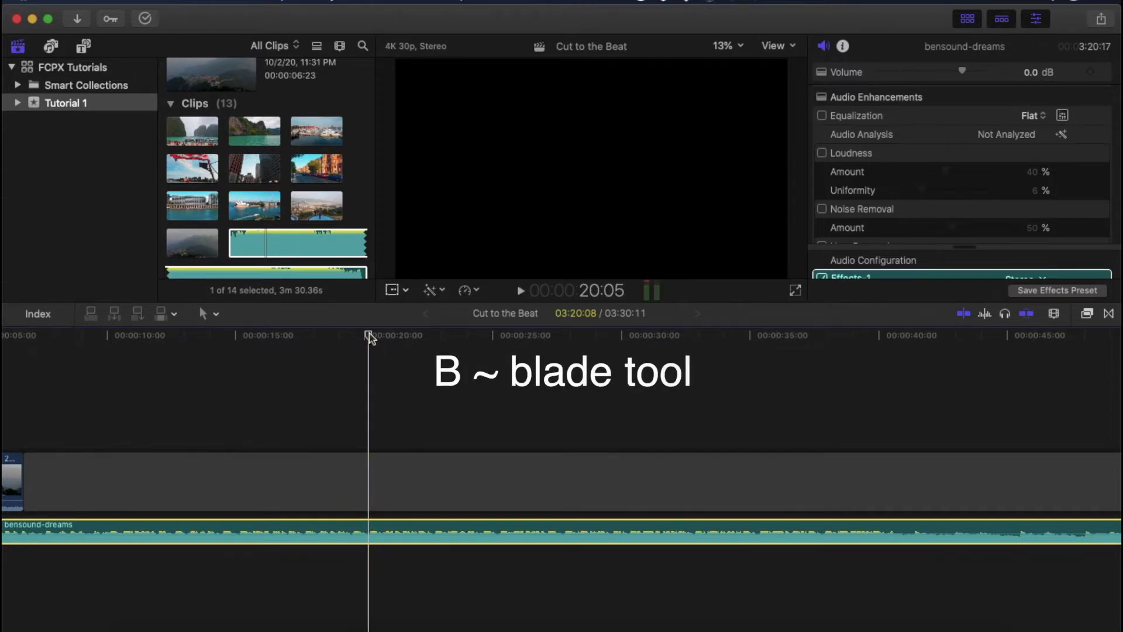
pyautogui.click(375, 529)
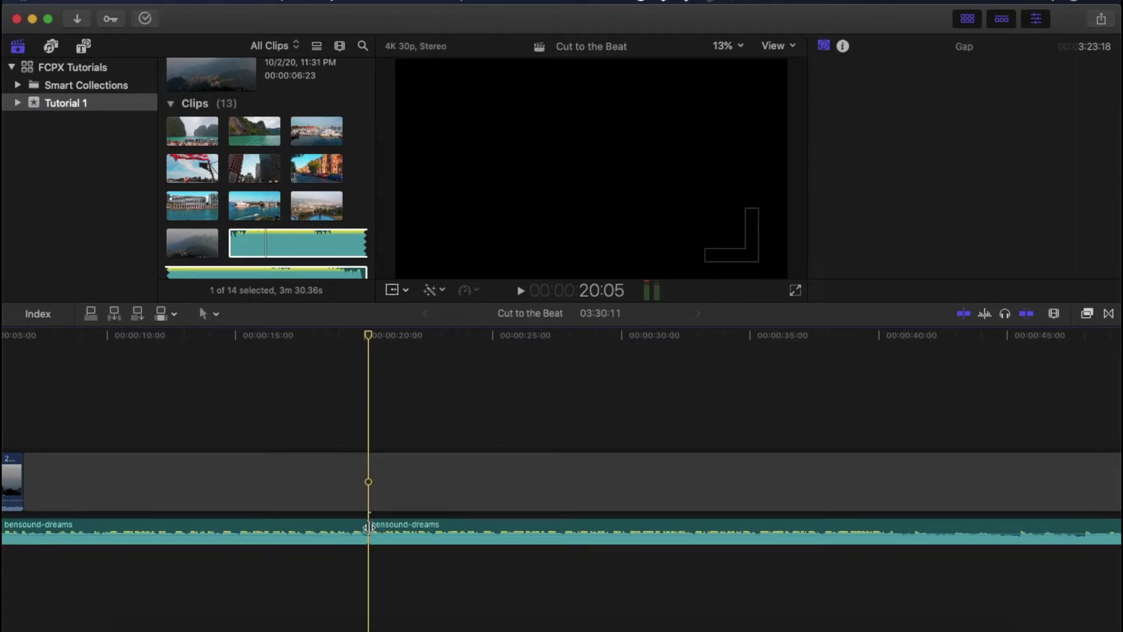
pyautogui.click(403, 533)
pyautogui.press('Delete')
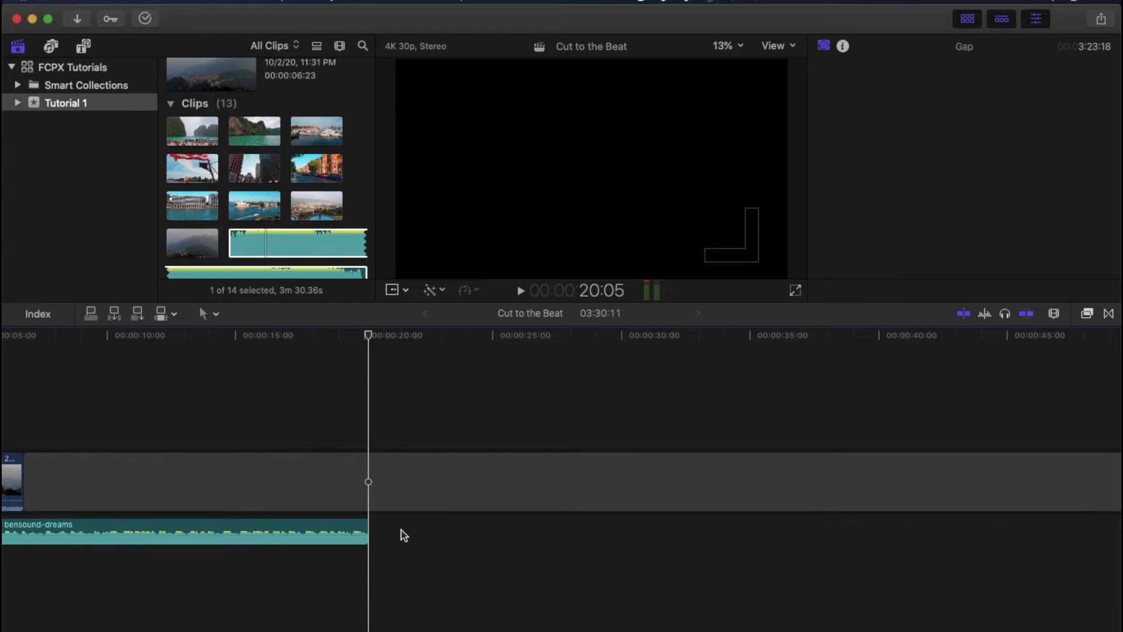
pyautogui.click(332, 476)
pyautogui.press('Delete')
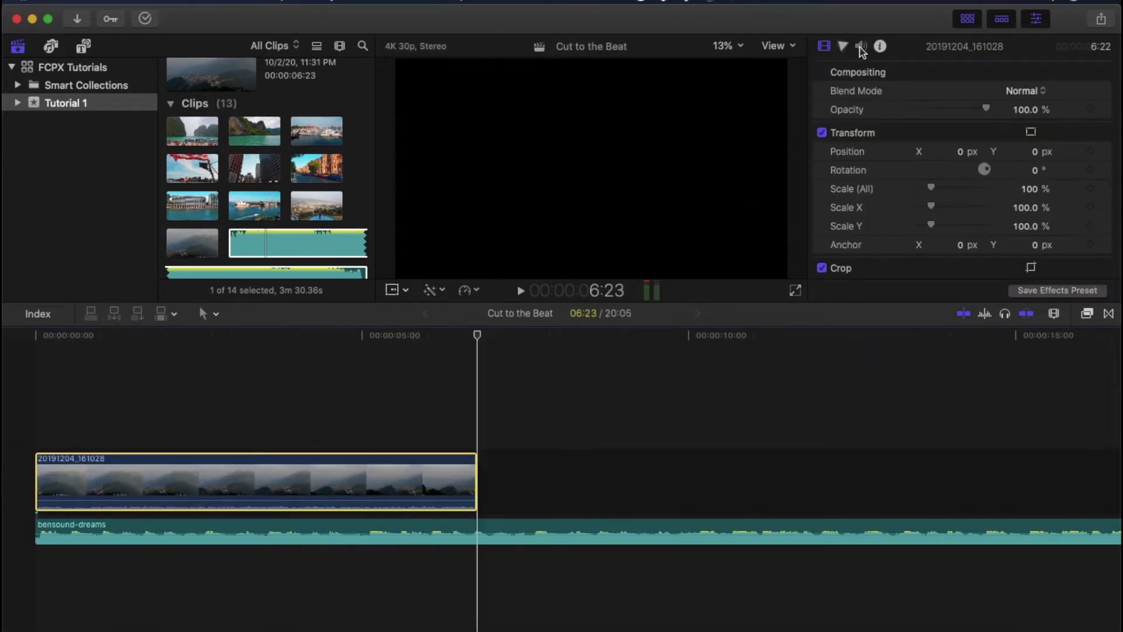
# - Review the mountain clip's audio settings and return the playhead to the start
pyautogui.click(860, 47)
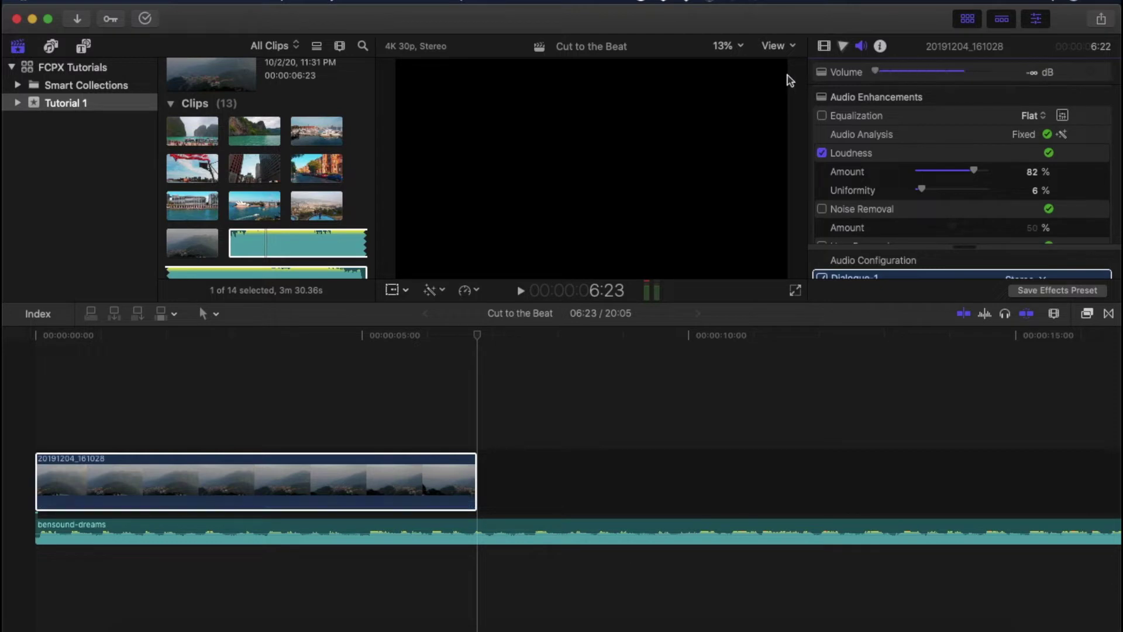
pyautogui.press('Home')
pyautogui.click(42, 566)
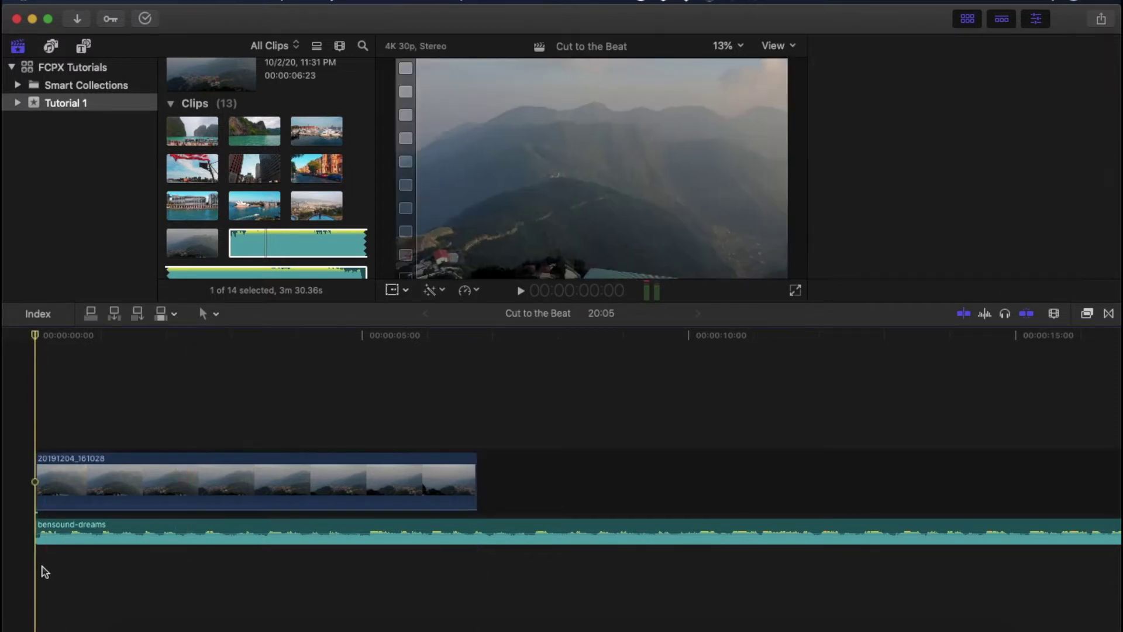
# - Play the bensound-dreams music and drop a marker on each beat with M
pyautogui.click(72, 527)
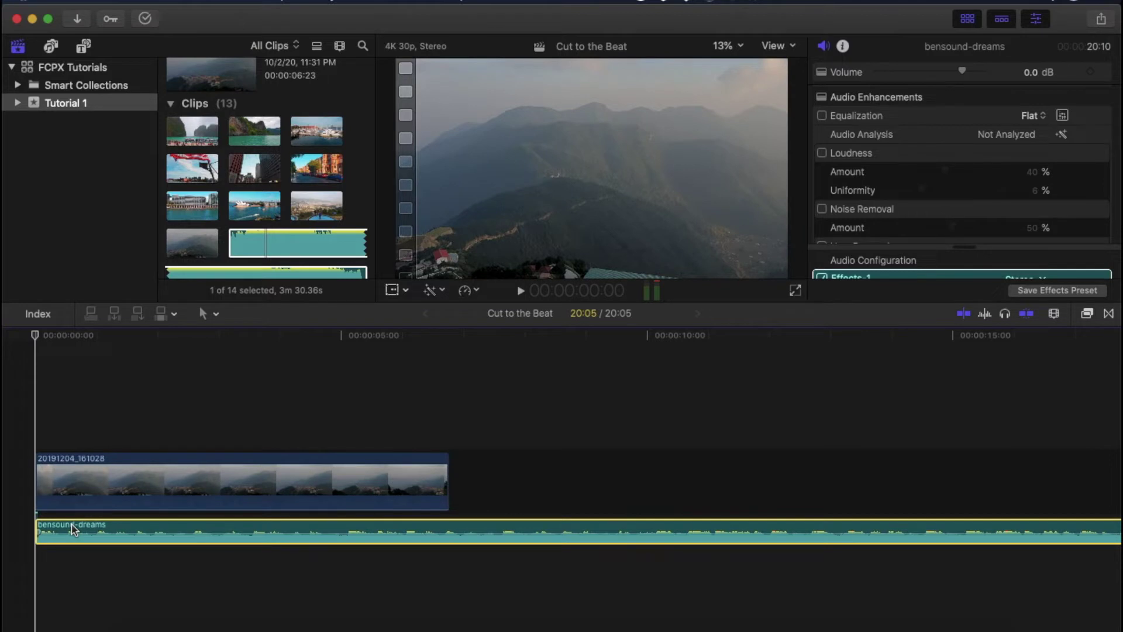
pyautogui.press('space')
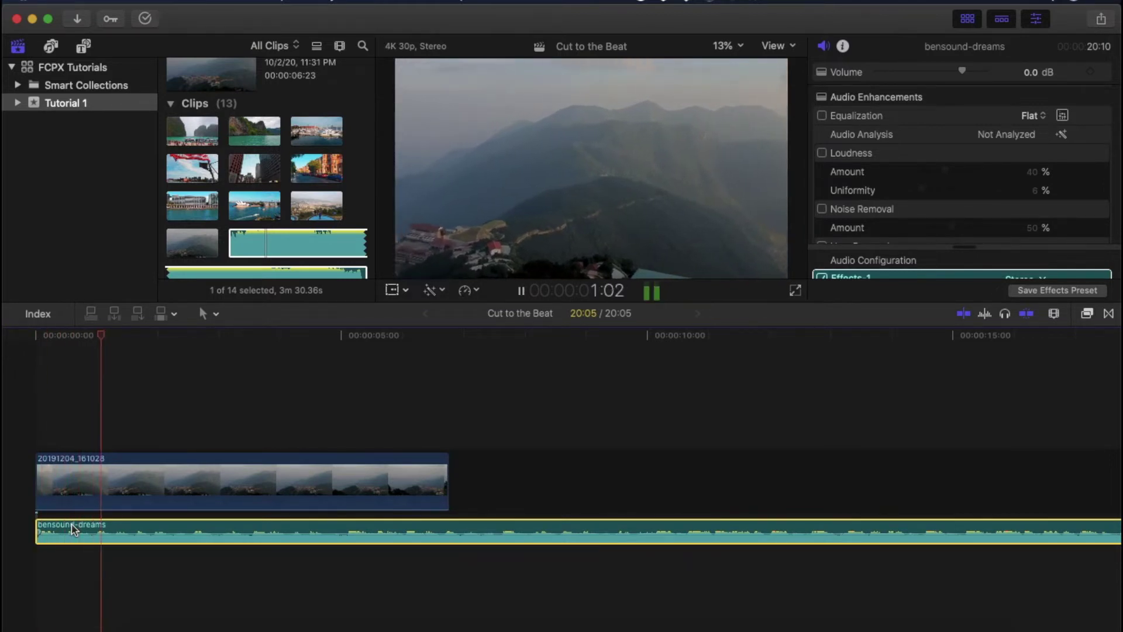
pyautogui.press('m')
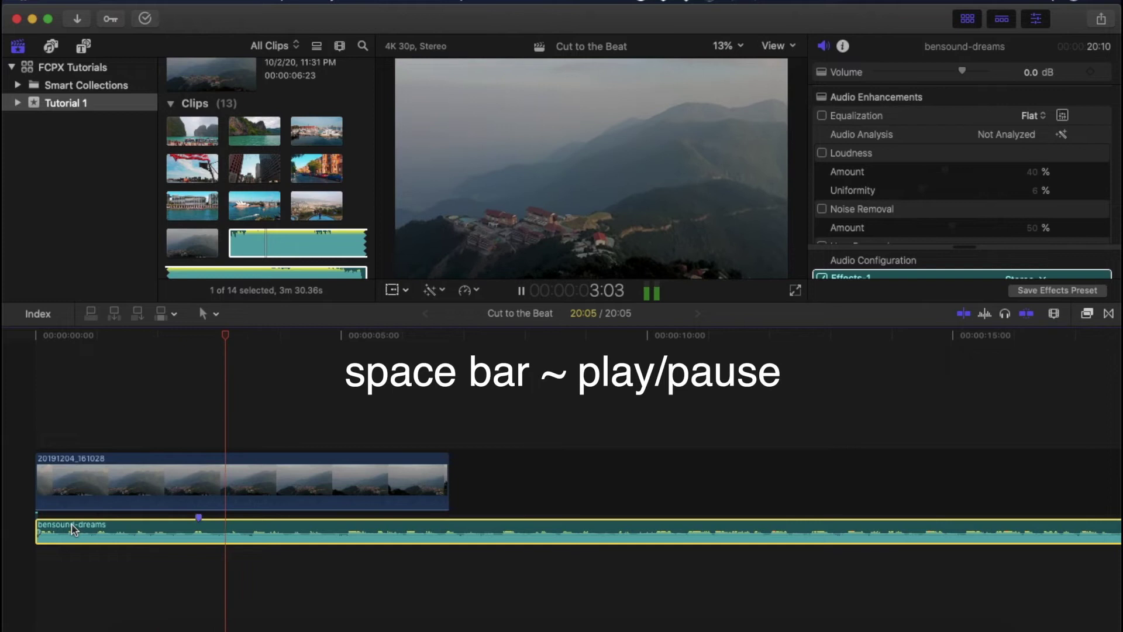
pyautogui.press('m')
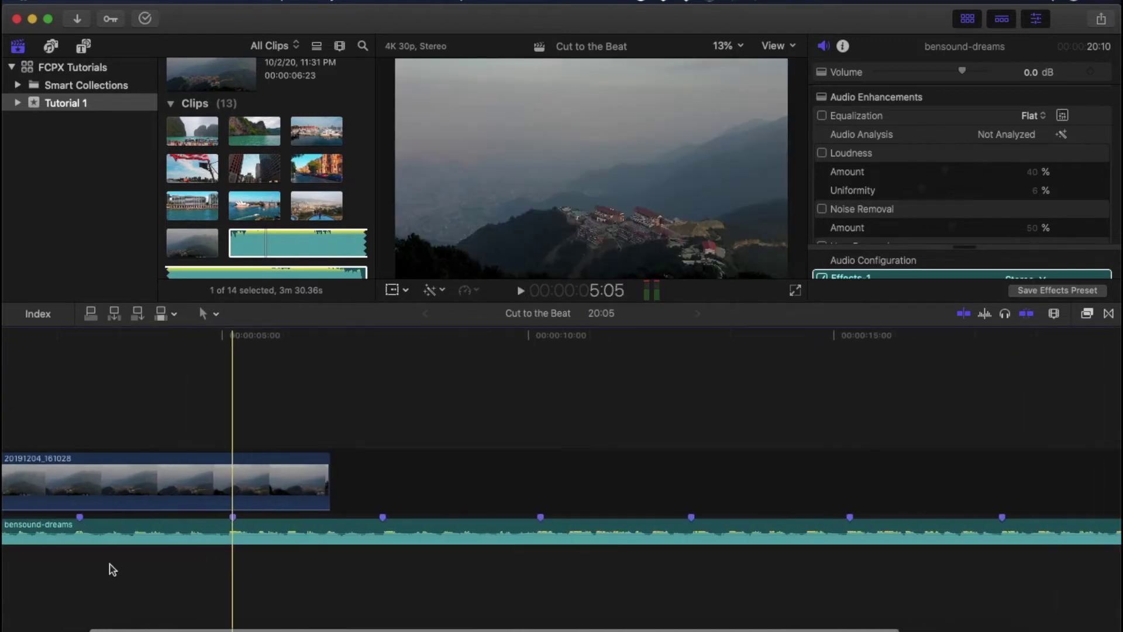
# - Trim the first clip to end at the first beat marker and add another browser clip
pyautogui.hscroll(-5, 113, 569)
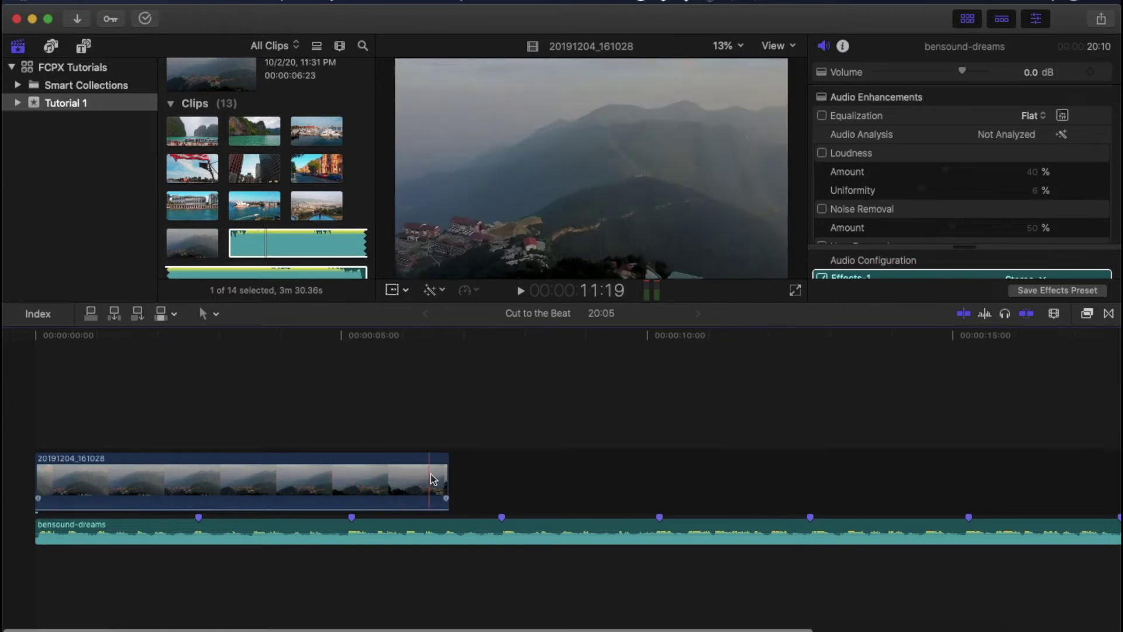
pyautogui.moveTo(446, 479); pyautogui.dragTo(199, 473)
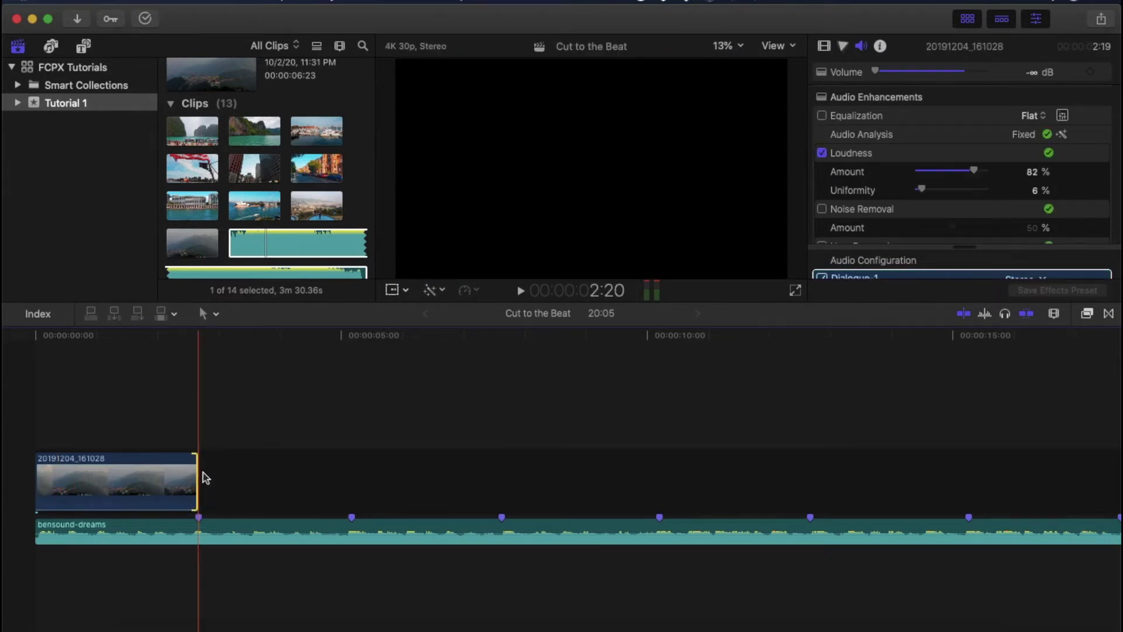
pyautogui.scroll(-1, 255, 276)
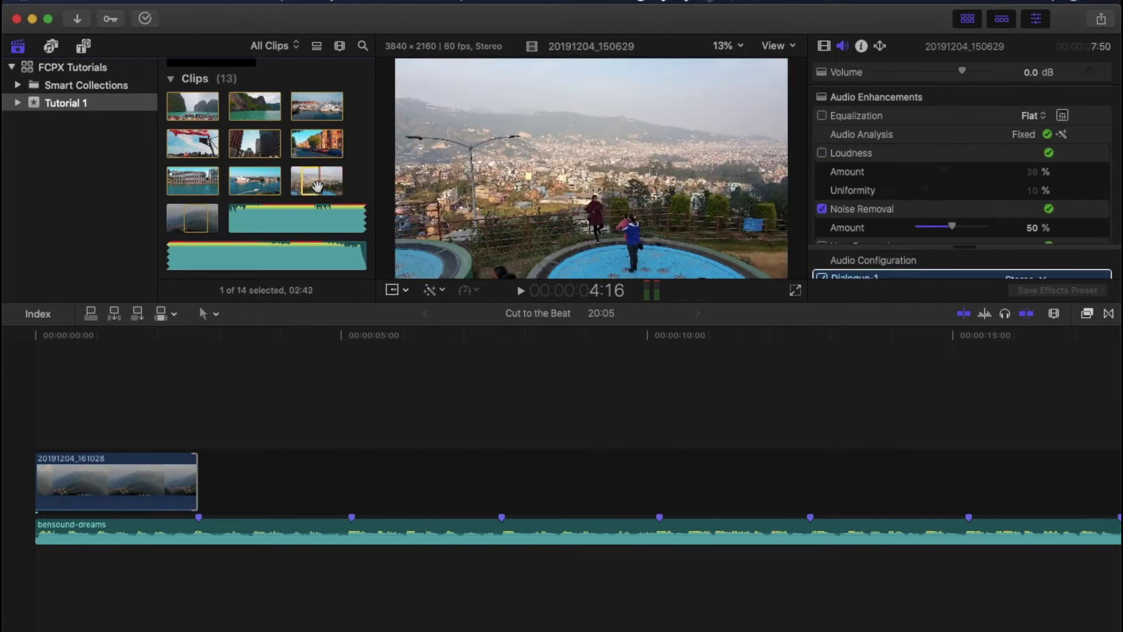
pyautogui.moveTo(310, 181); pyautogui.dragTo(315, 477)
# - Append the Sydney harbour clip and speed it up to Fast 800%
pyautogui.scroll(-1, 255, 234)
pyautogui.click(254, 149)
pyautogui.press('e')
pyautogui.hotkey('ctrl', 'r')
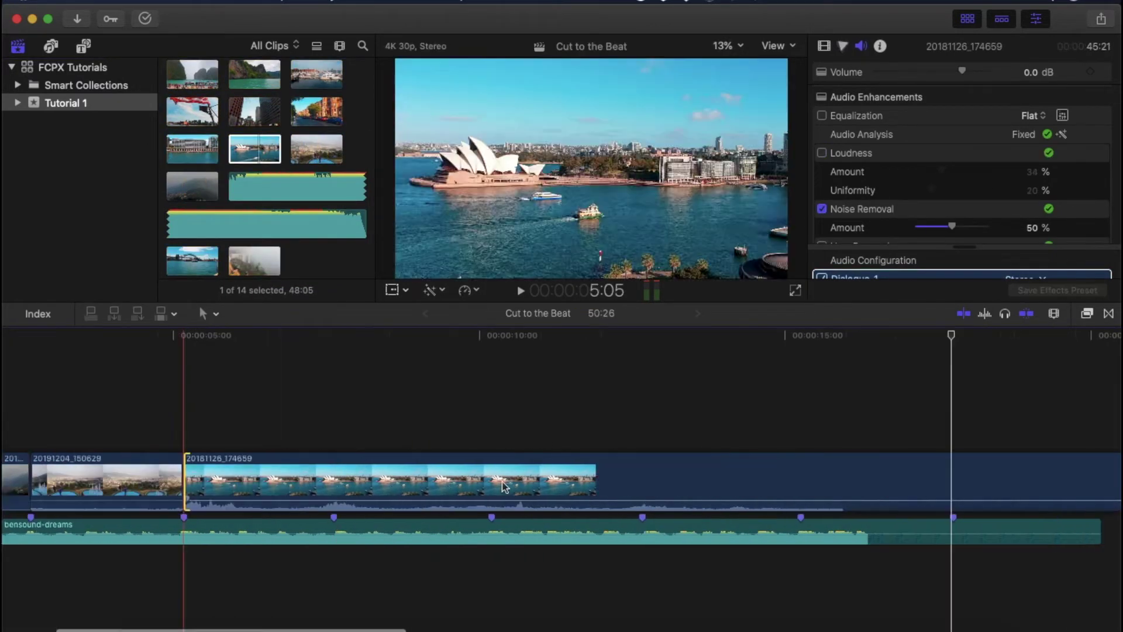
pyautogui.click(666, 445)
pyautogui.click(789, 504)
# - Append the flag, beach and harbour clips to the timeline
pyautogui.click(193, 112)
pyautogui.press('e')
pyautogui.click(192, 75)
pyautogui.press('e')
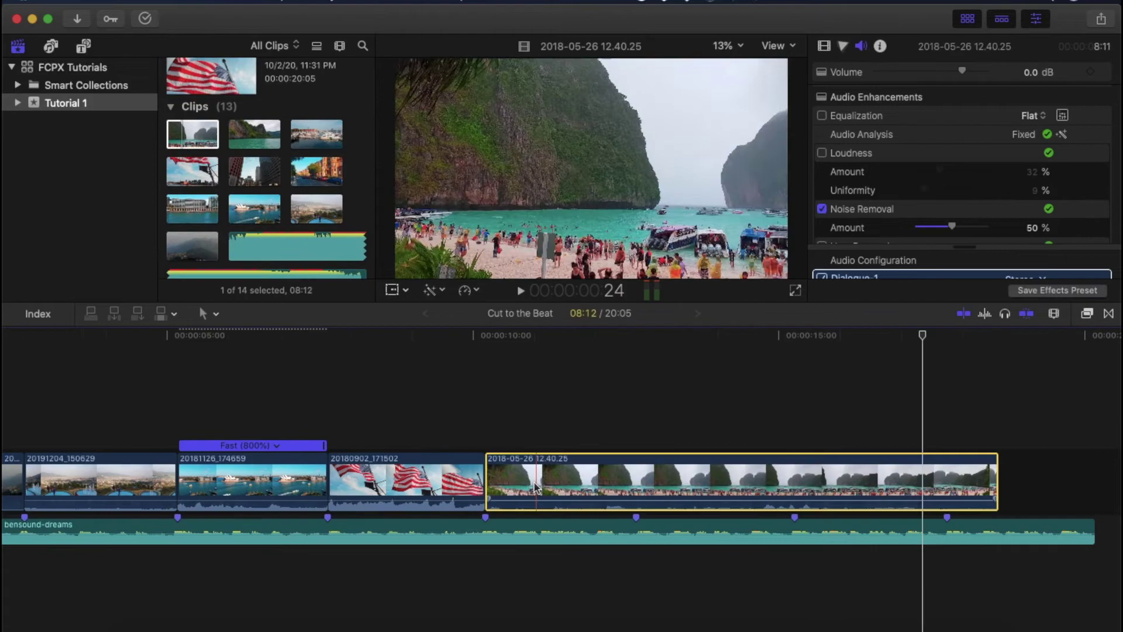
pyautogui.scroll(-1, 255, 234)
pyautogui.moveTo(192, 248); pyautogui.dragTo(324, 462)
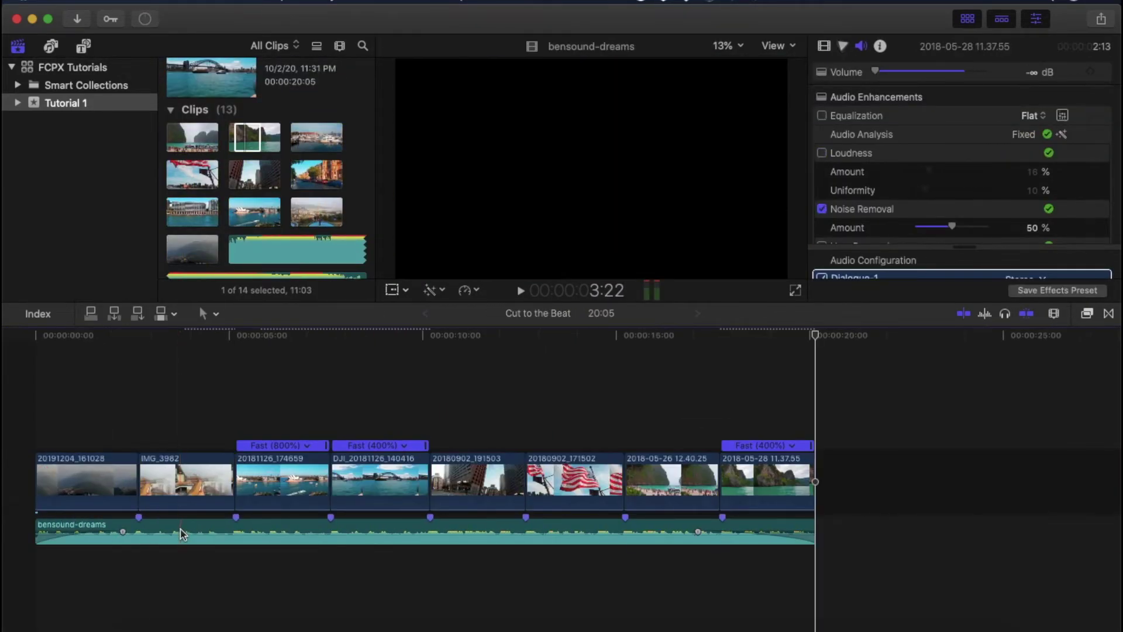
# - Apply Bass Enhancer from Audio > All to the bensound-dreams music and set its volume to -5 dB
pyautogui.click(183, 534)
pyautogui.click(1087, 314)
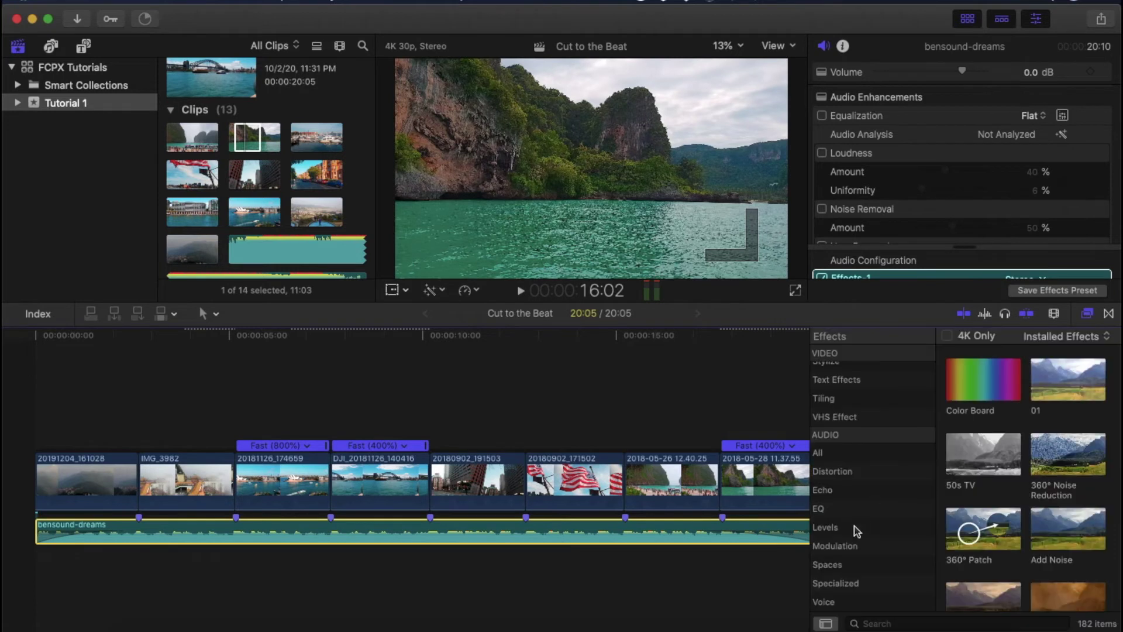
pyautogui.scroll(-1, 857, 530)
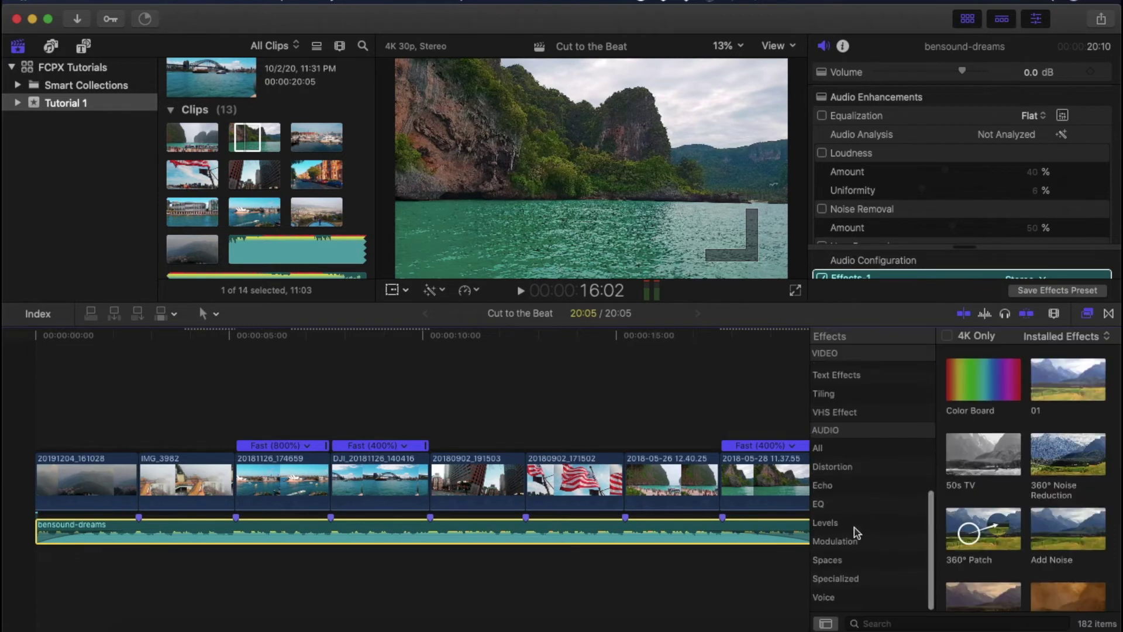
pyautogui.click(841, 454)
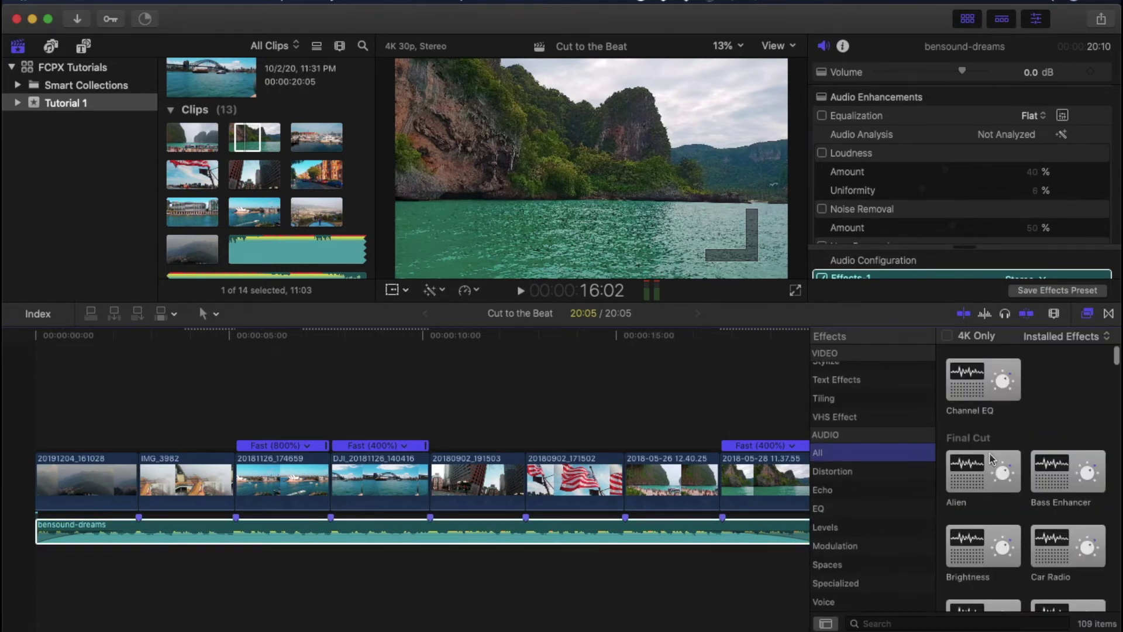
pyautogui.scroll(-3, 990, 458)
pyautogui.moveTo(1065, 409); pyautogui.dragTo(377, 538)
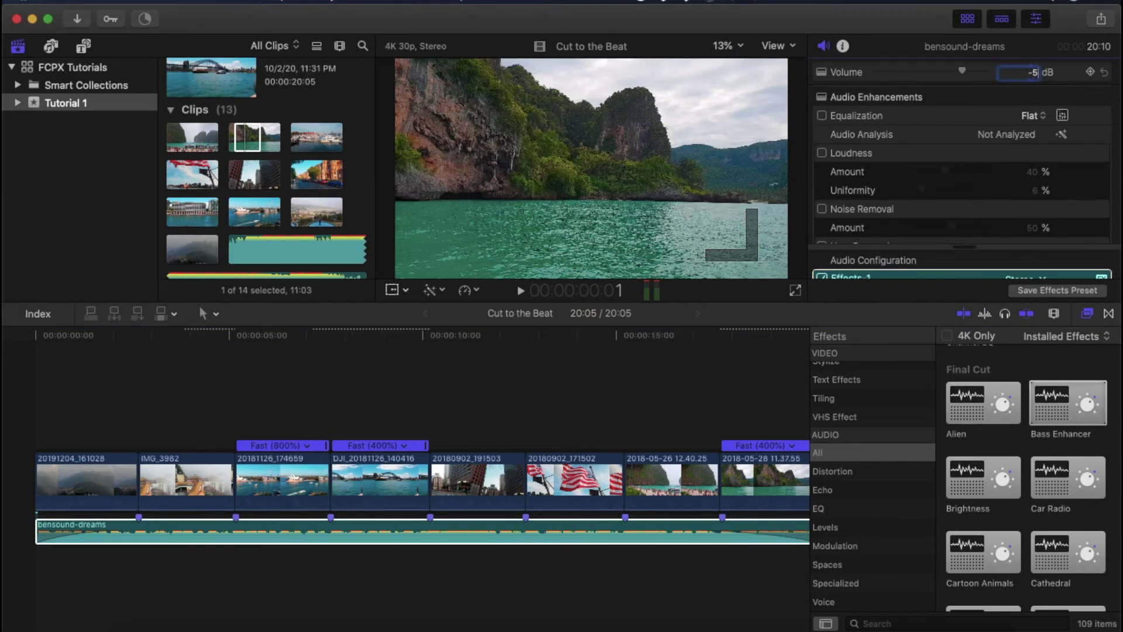
pyautogui.click(36, 533)
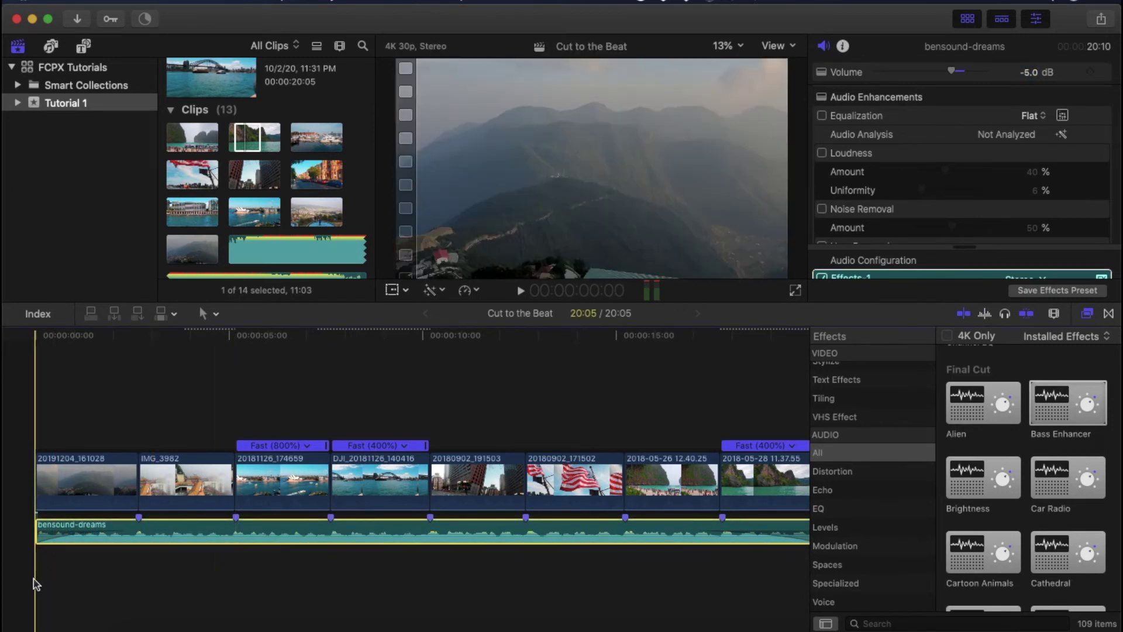
# - Deselect the bensound-dreams music clip
pyautogui.click(36, 584)
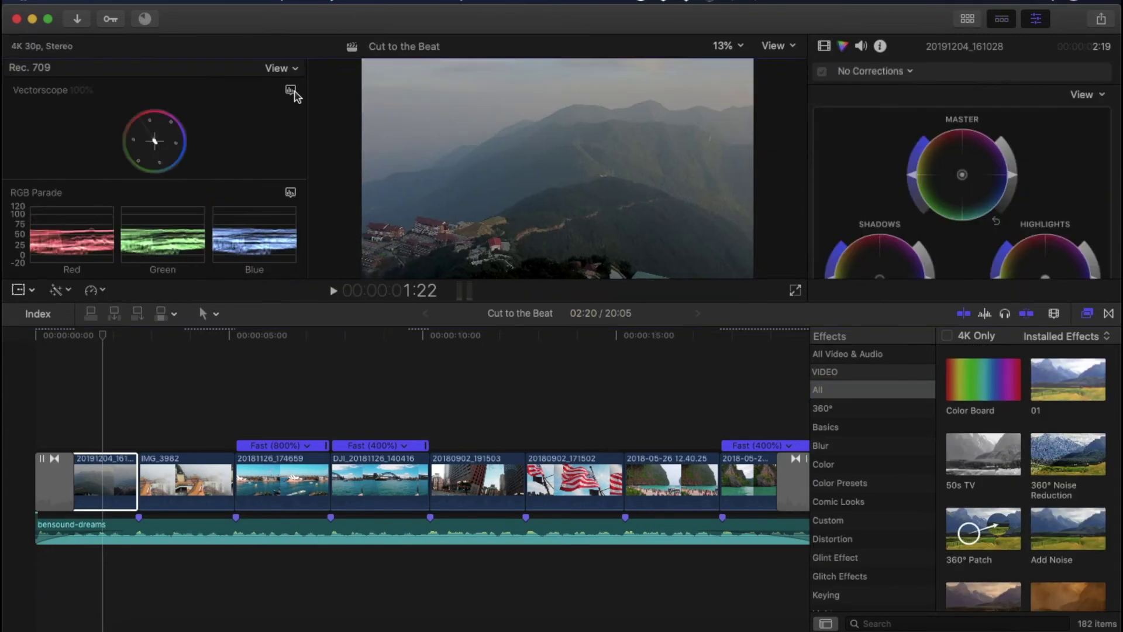